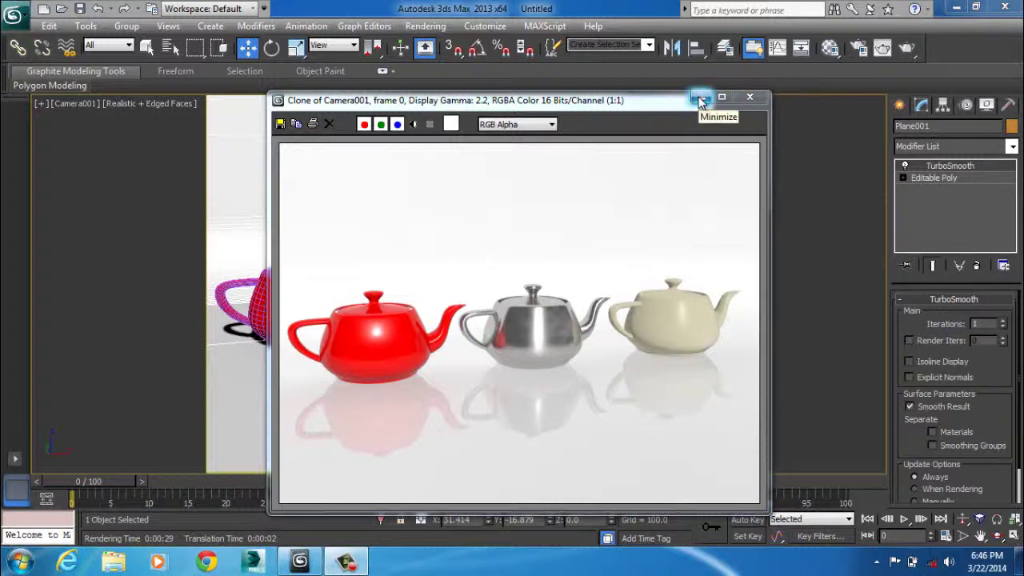
Minimize the Rendered Frame Window showing the red, chrome and cream teapots
left_click(699, 99)
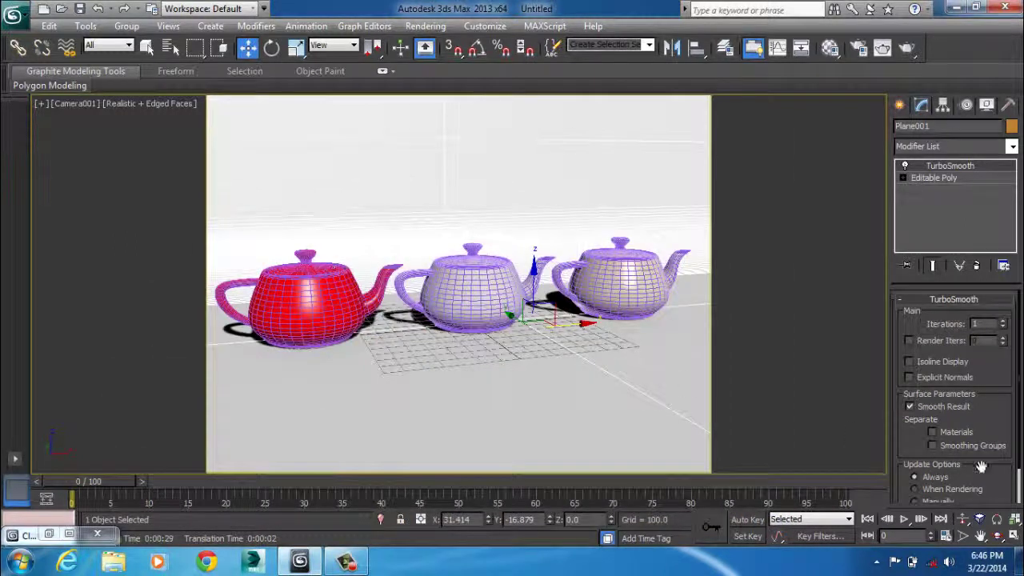
Create an mr Sky Portal light (210.255 × 432.524) by dragging it out in the Front view
left_click(1014, 535)
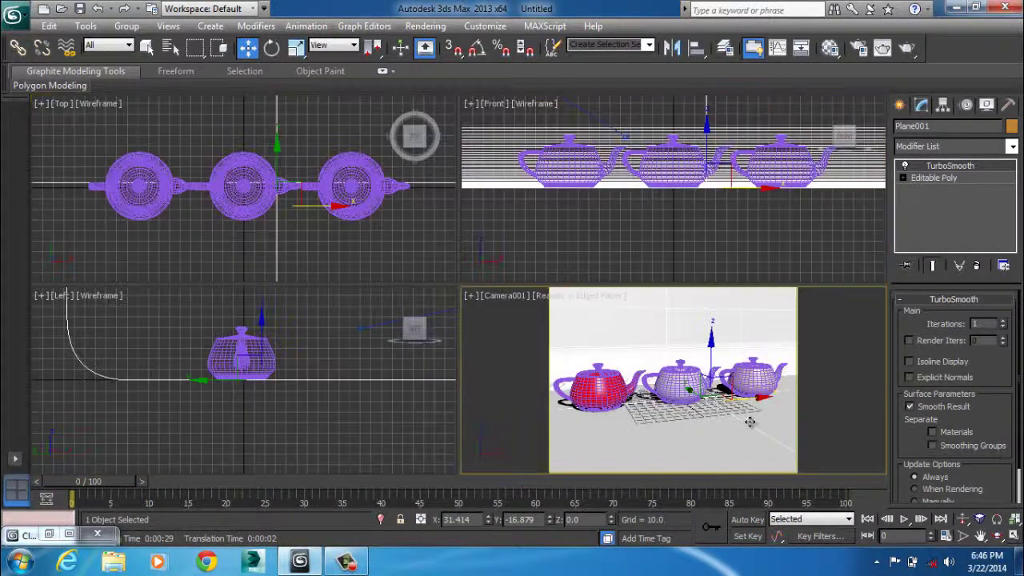
middle_click(667, 228)
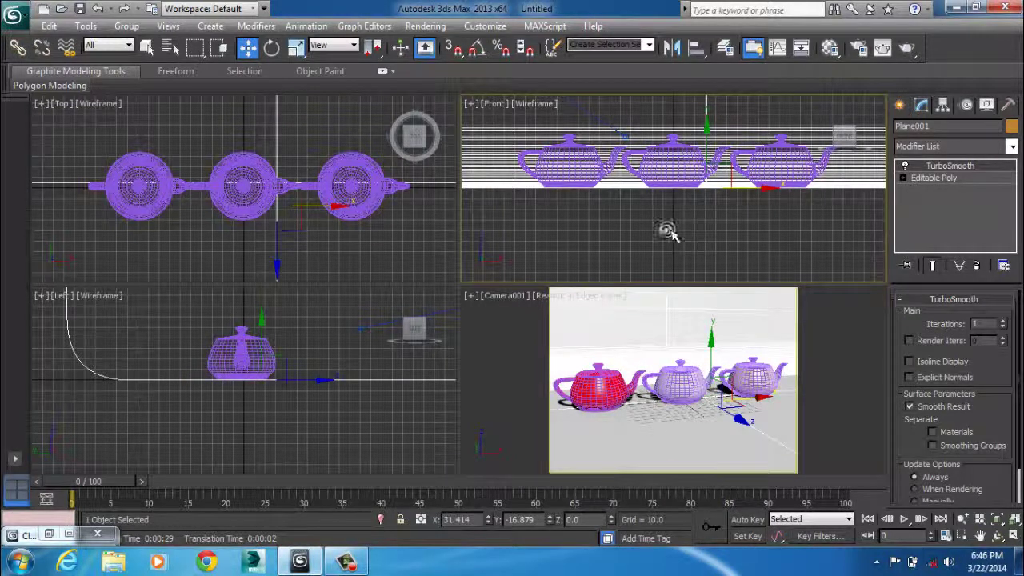
scroll(668, 228, "down", 6)
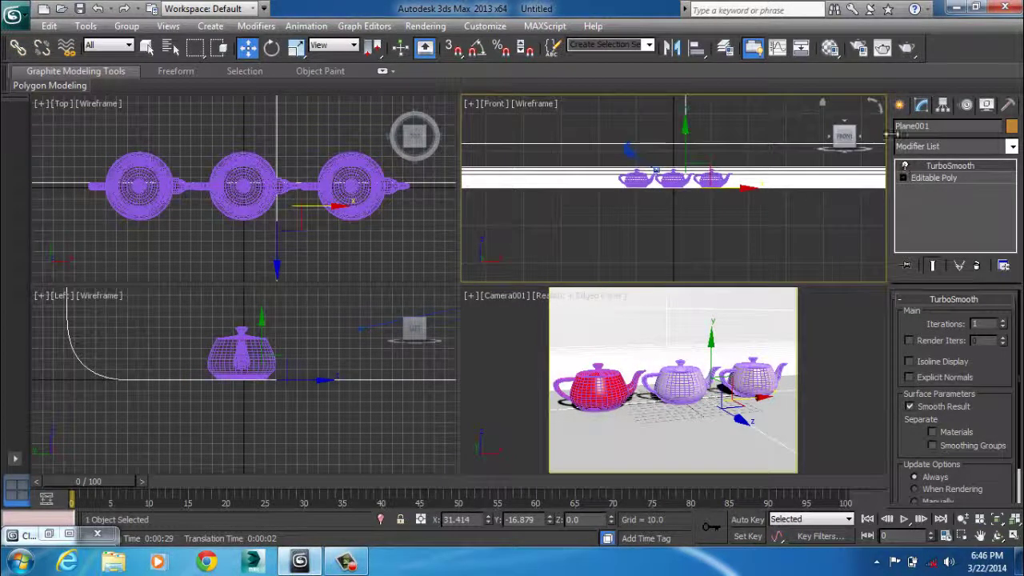
left_click(901, 108)
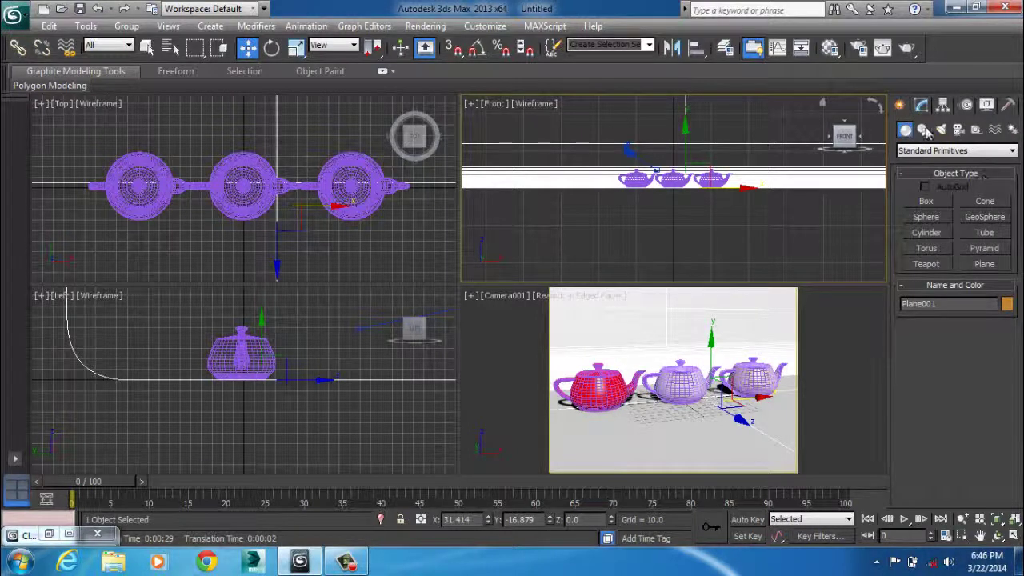
left_click(943, 133)
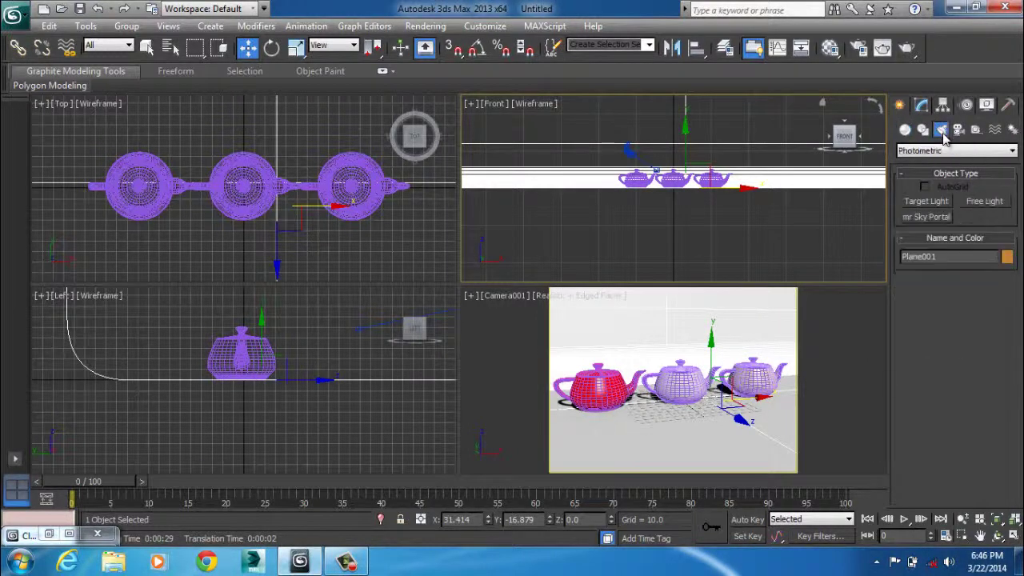
left_click(921, 216)
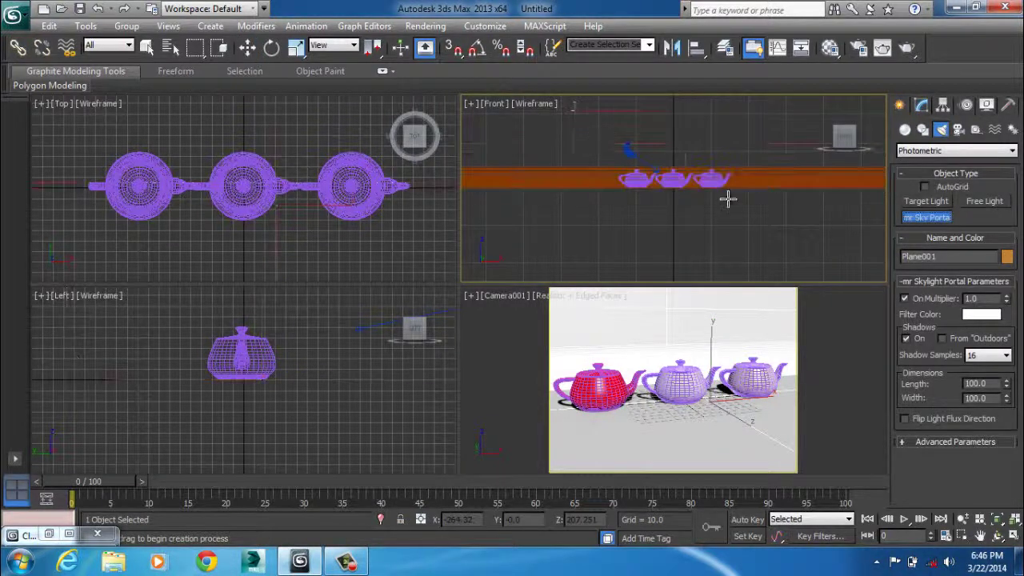
left_click_drag(574, 110, 737, 190)
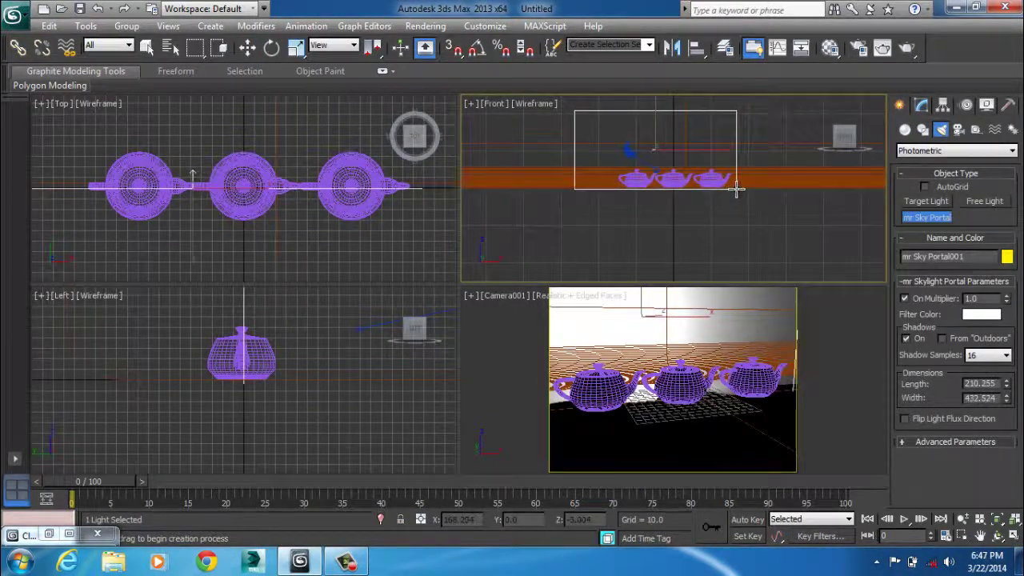
In the Left view, move the sky portal sideways and raise it above the teapots
key("w")
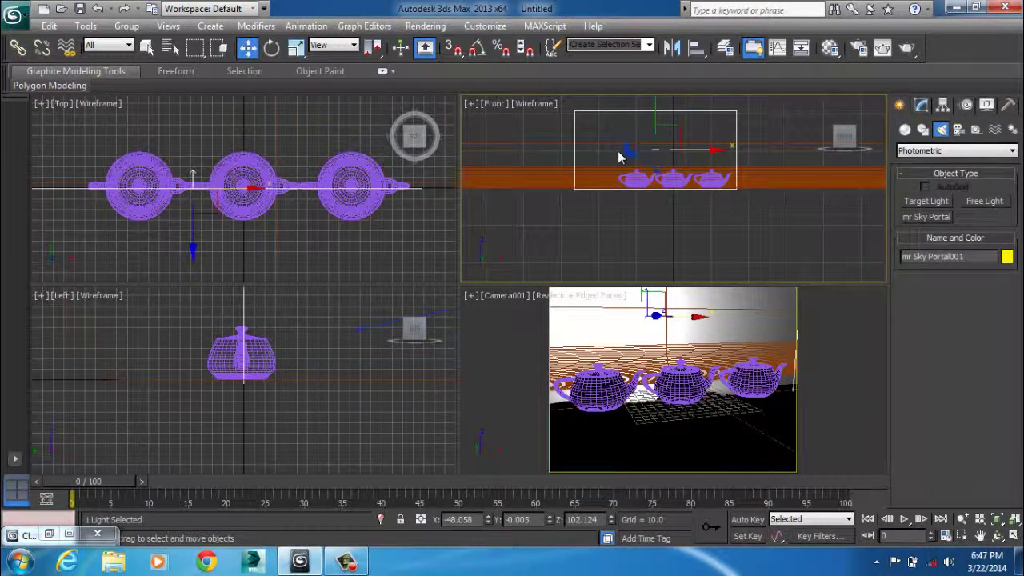
right_click(236, 328)
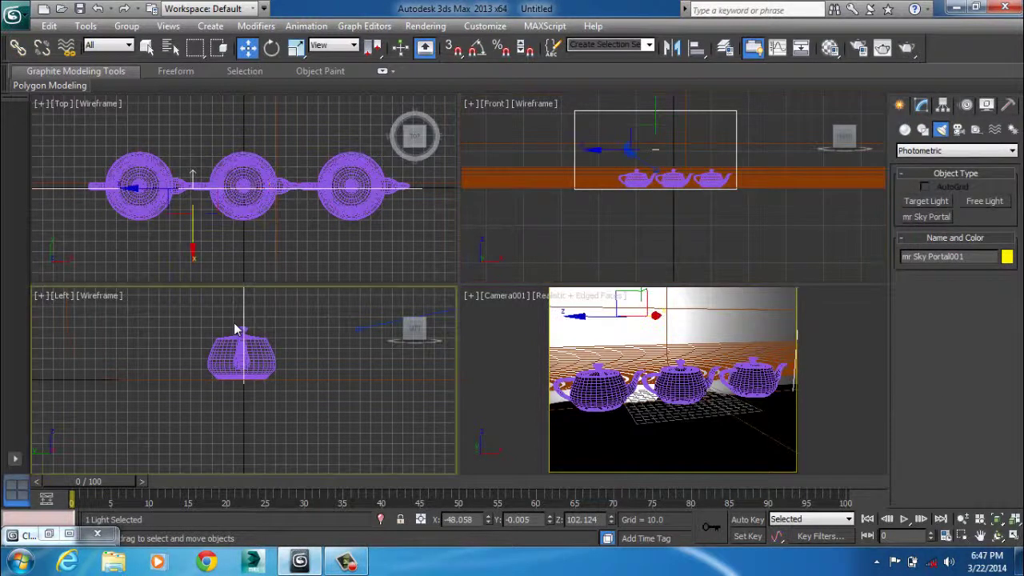
scroll(235, 326, "down", 8)
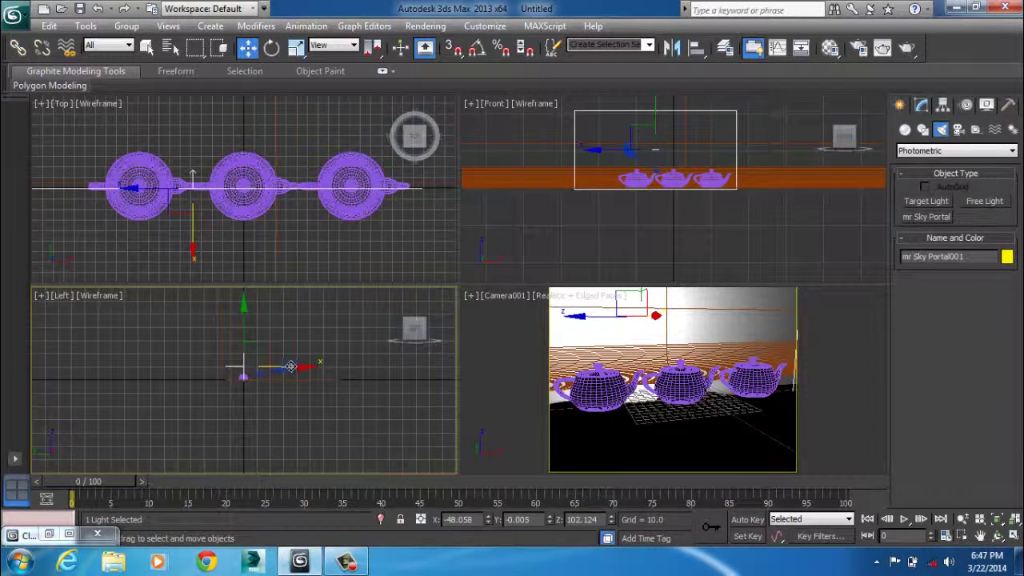
left_click_drag(291, 366, 363, 365)
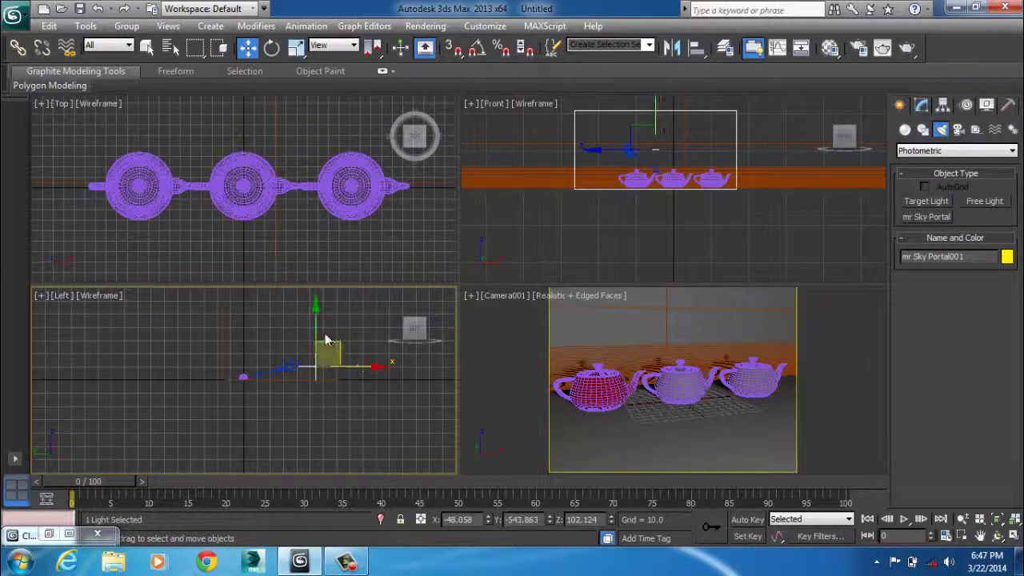
left_click_drag(317, 329, 316, 320)
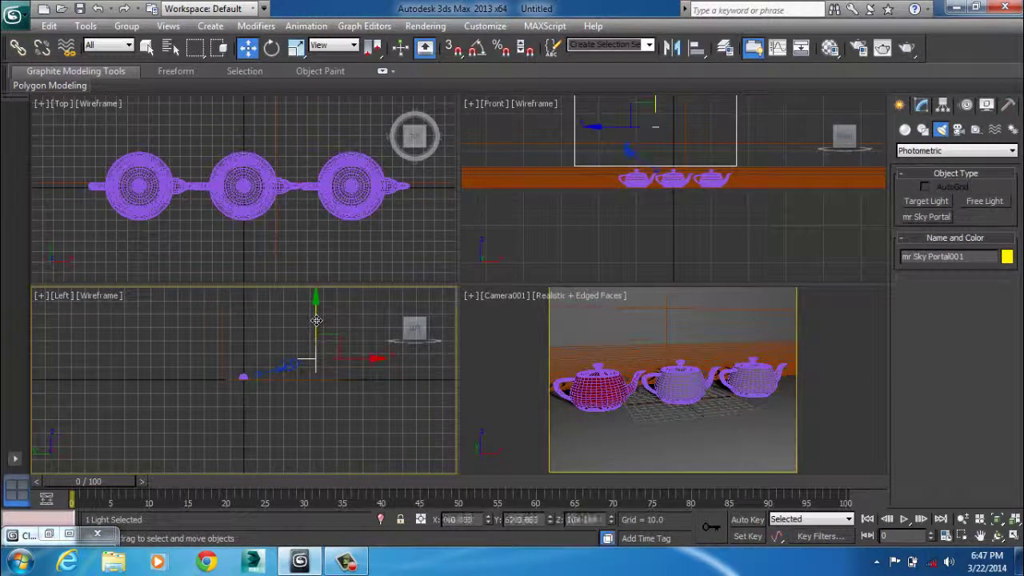
Tilt the sky portal slightly in the Left view
right_click(313, 320)
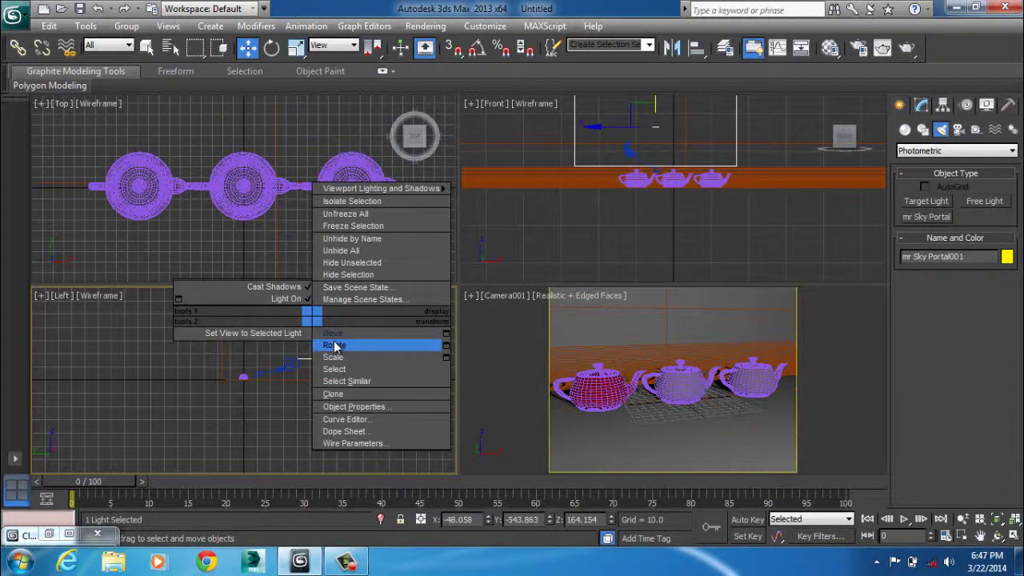
left_click(335, 345)
mouse_move(365, 345)
left_mouse_down()
mouse_move(360, 310)
mouse_move(366, 343)
left_mouse_up()
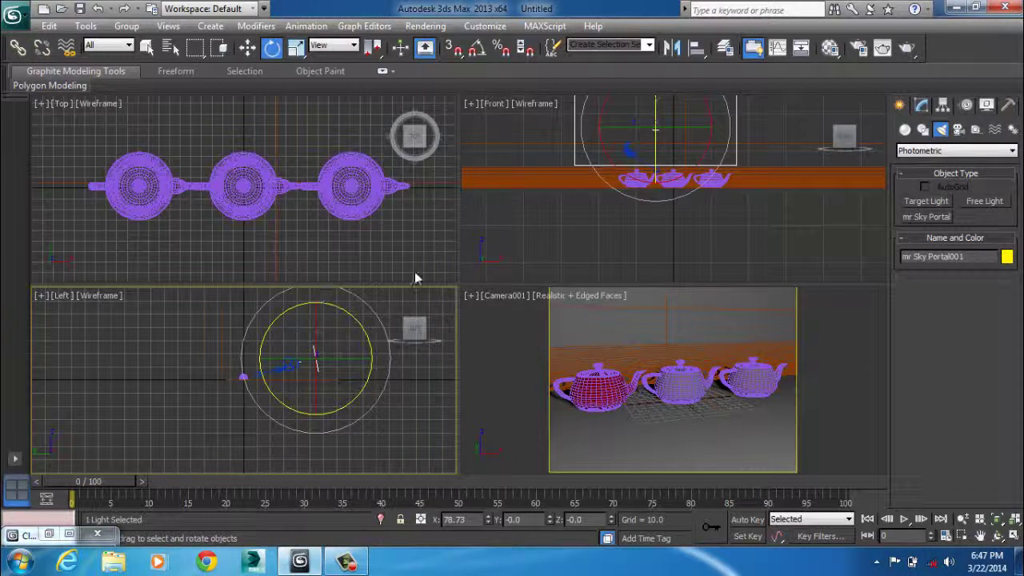
Slide the sky portal right along X over the teapots in the Front view
right_click(726, 132)
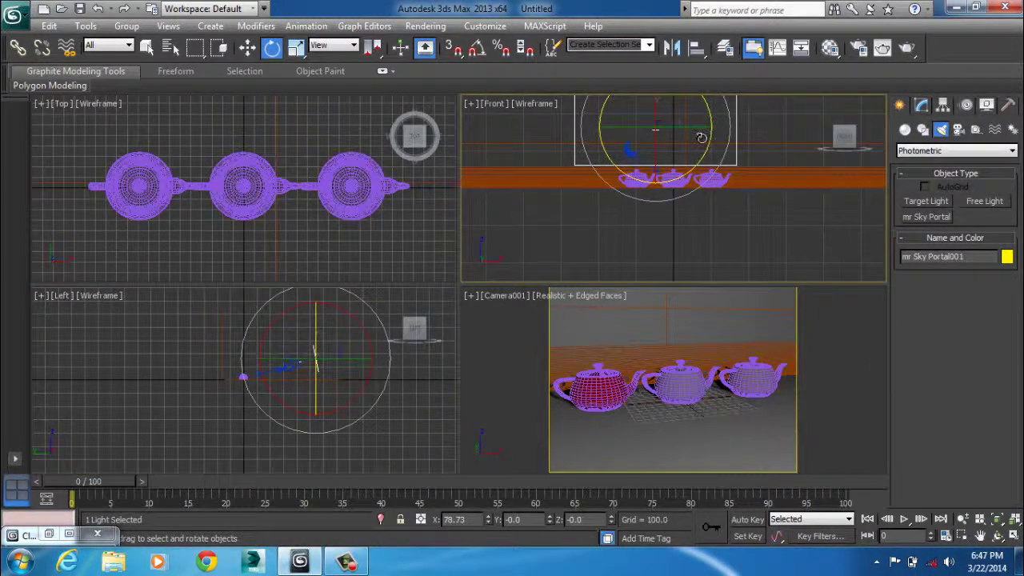
right_click(700, 138)
left_click(714, 155)
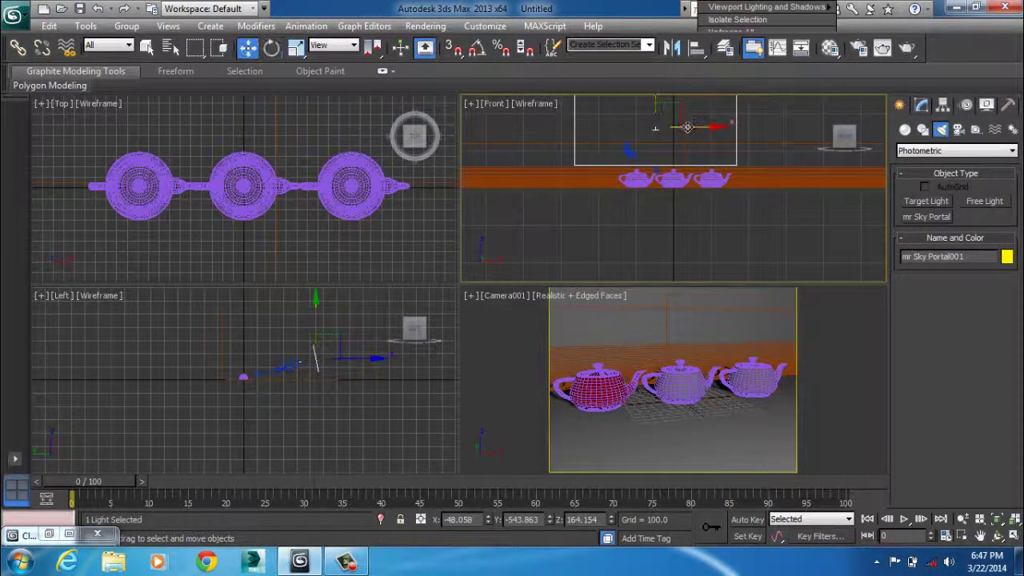
left_click_drag(687, 128, 709, 128)
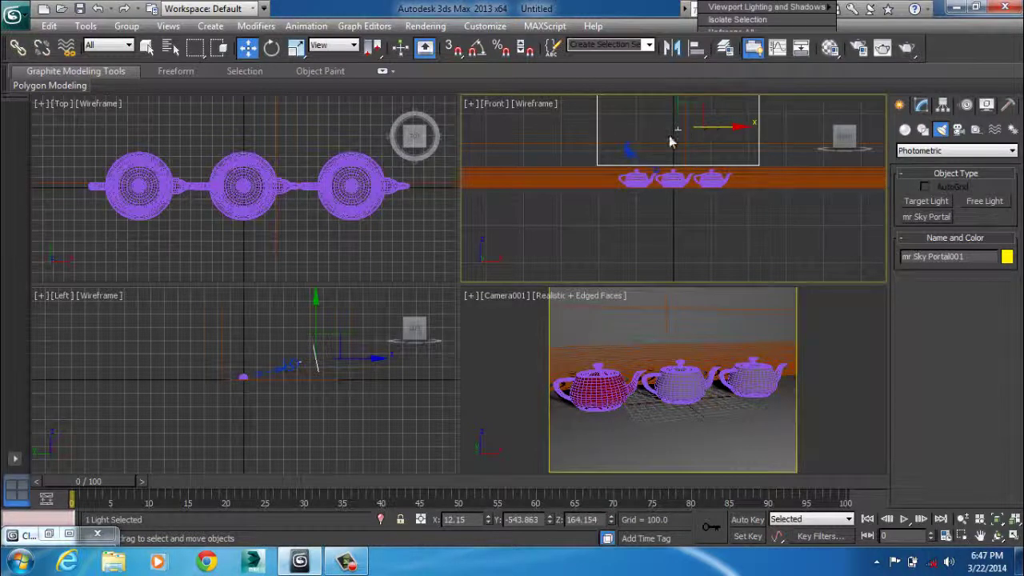
Rotate the sky portal in the Left view to about 74.9° on X
right_click(317, 361)
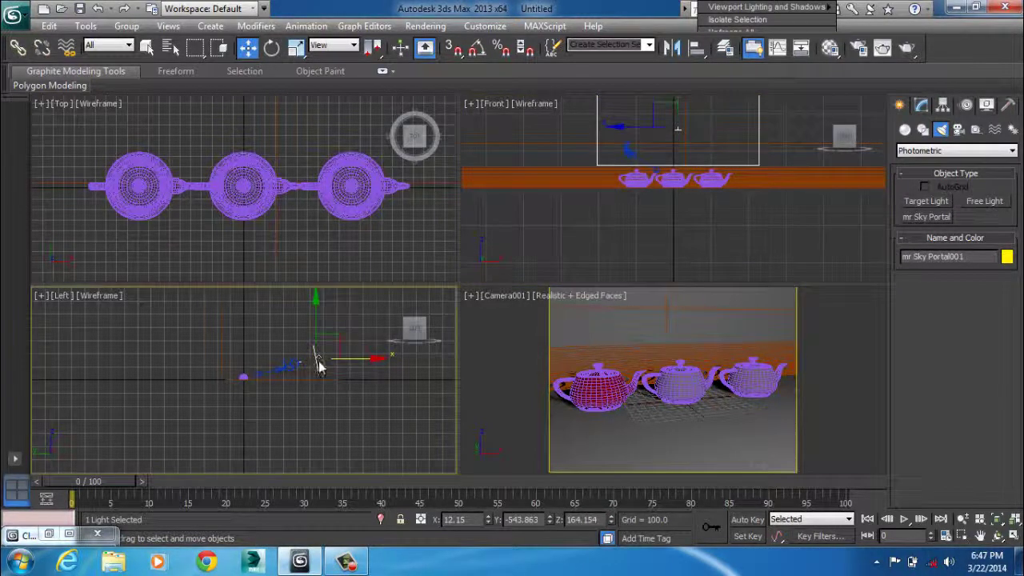
right_click(317, 364)
left_click(336, 397)
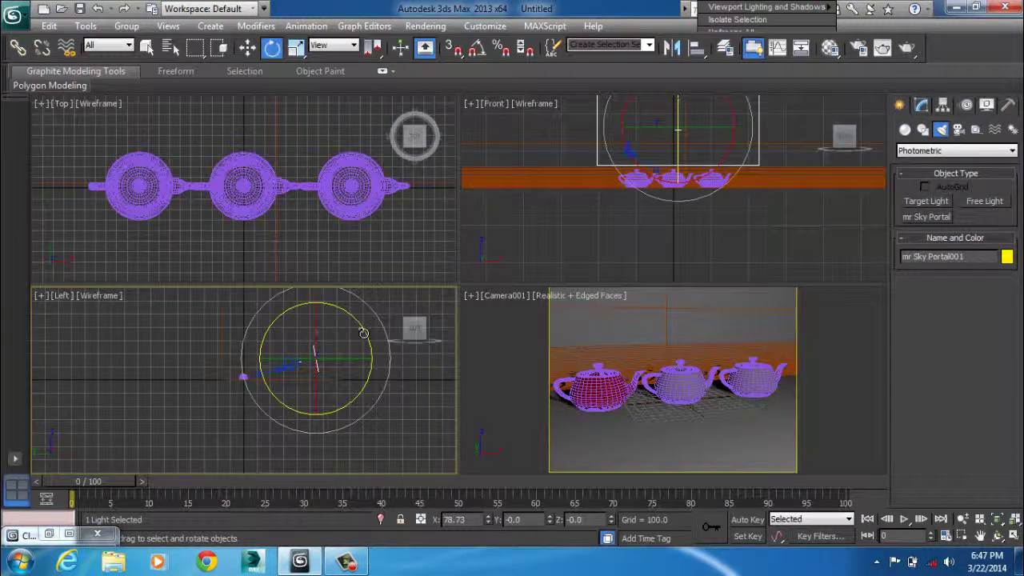
left_click_drag(363, 333, 360, 327)
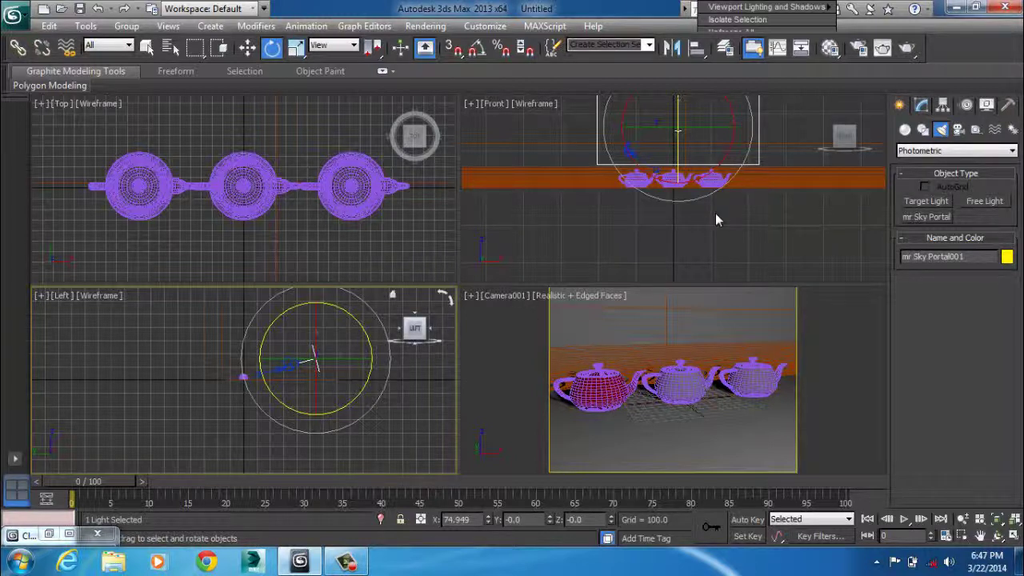
Set mr Sky Portal001's Color Source to Custom under Advanced Parameters in the Modify panel
left_click(922, 106)
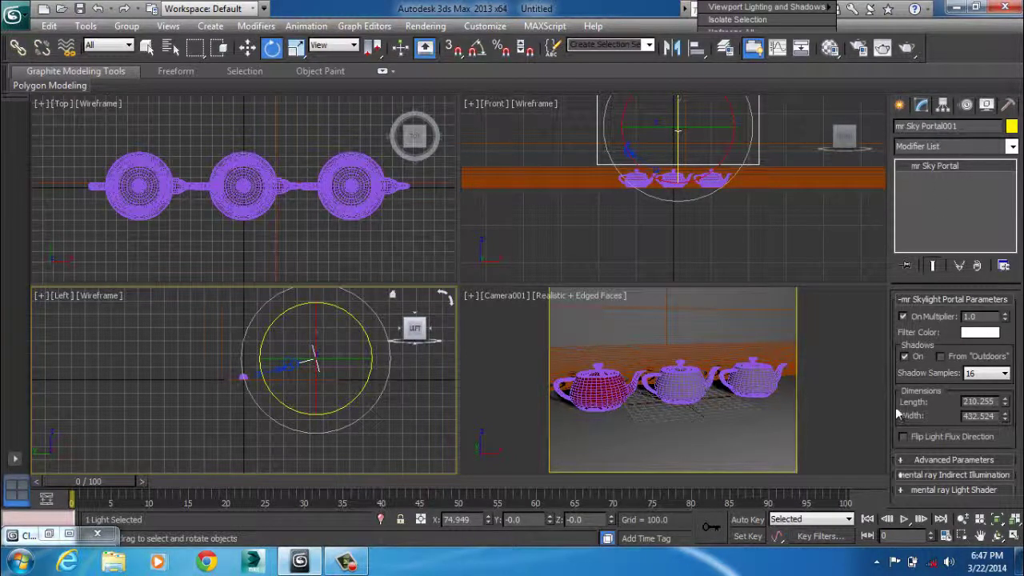
left_click(915, 459)
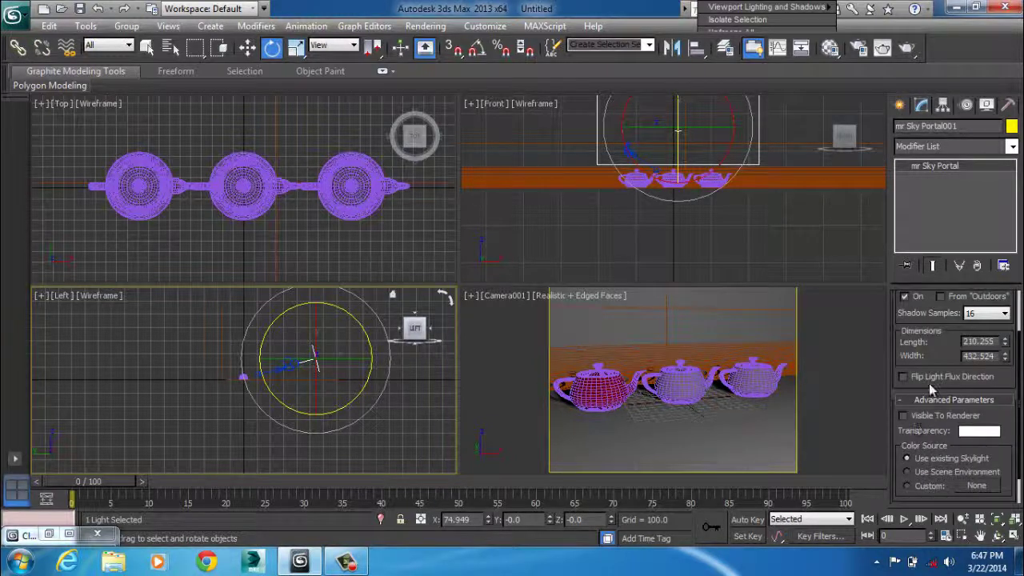
left_click(921, 485)
Assign a mental ray Kelvin Temperature Color map (Map #4) to the portal's Custom colour slot
left_click(976, 487)
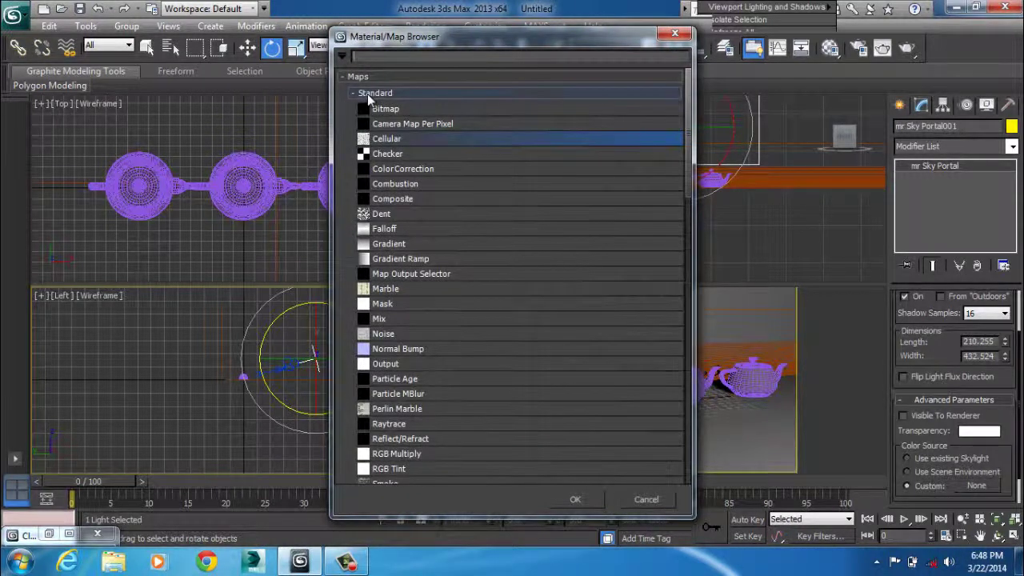
left_click_drag(689, 132, 686, 280)
scroll(672, 283, "down", 3)
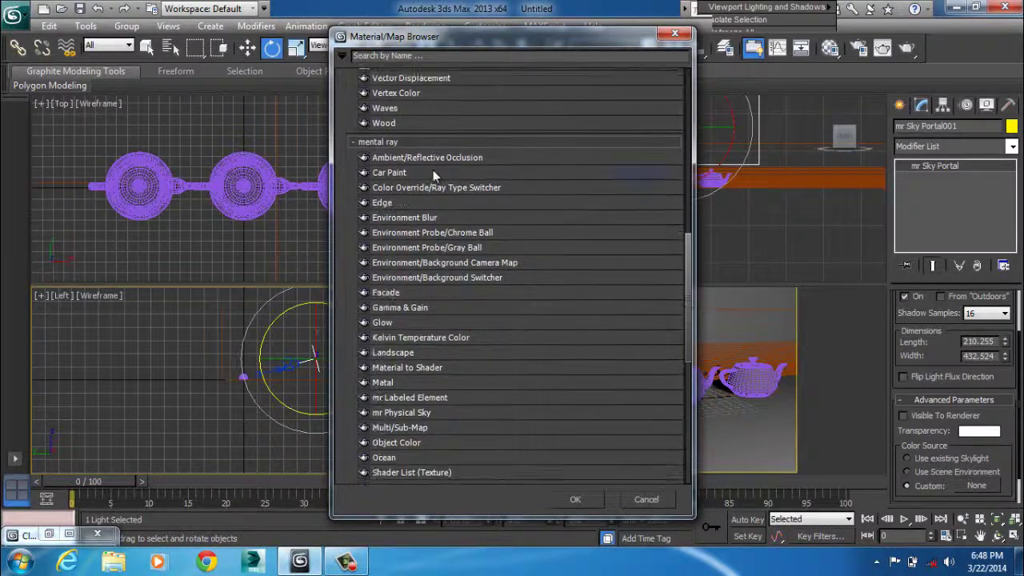
double_click(400, 337)
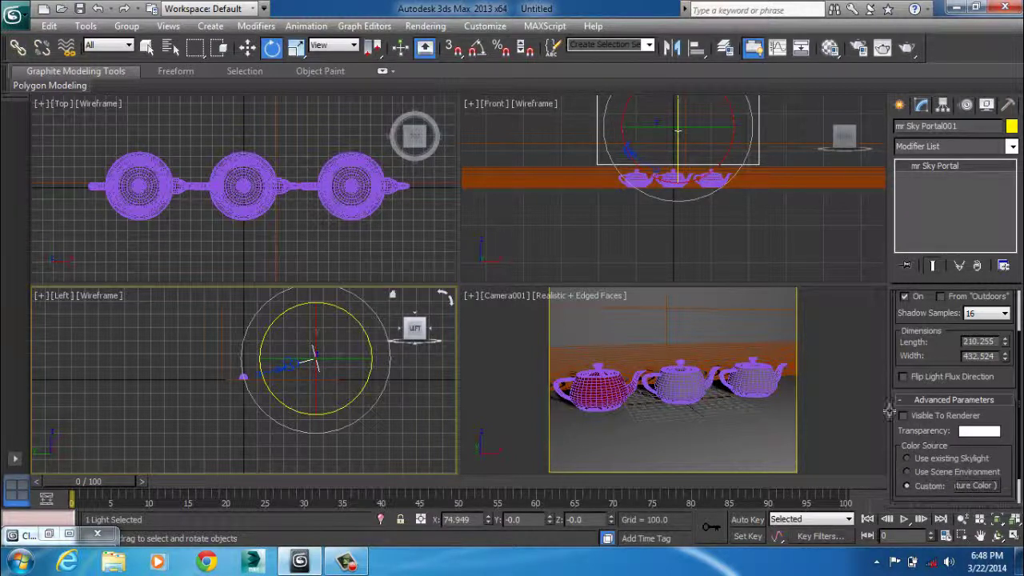
Set the sky portal Multiplier to 10.0 and make Camera001 the active viewport
scroll(918, 338, "up", 3)
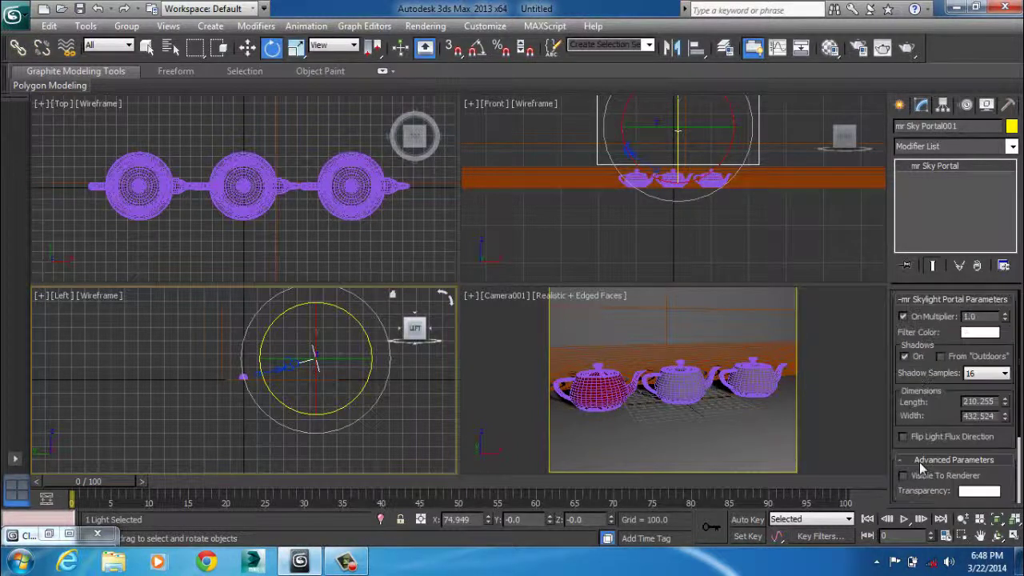
double_click(983, 316)
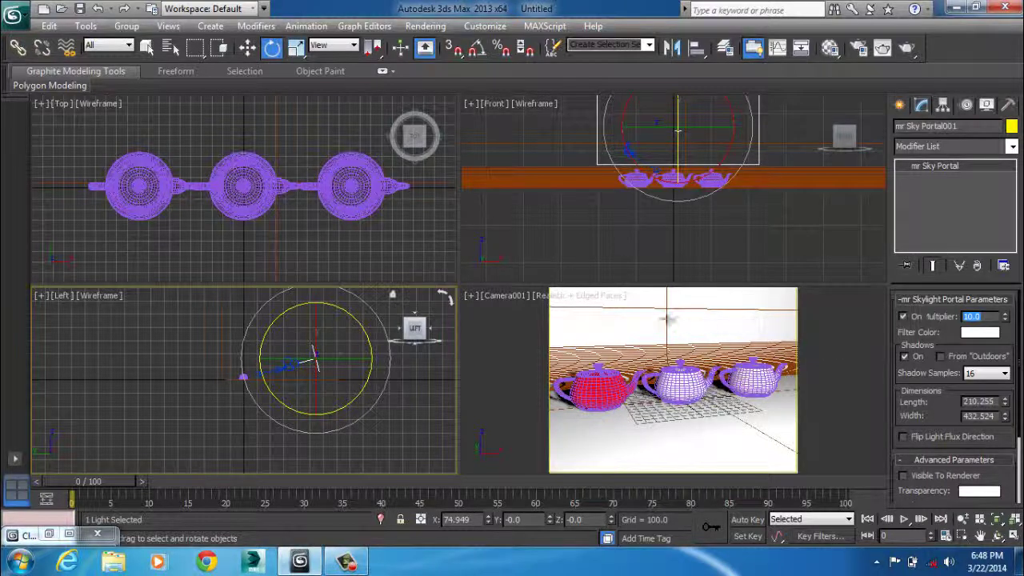
right_click(661, 321)
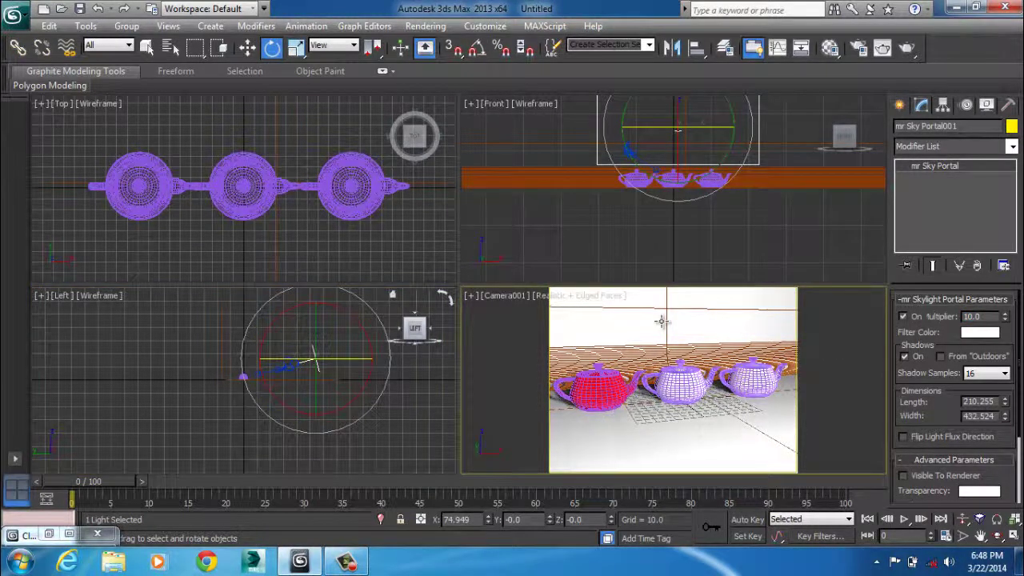
Production-render the Camera001 view of the teapots lit by the sky portal
left_click(909, 49)
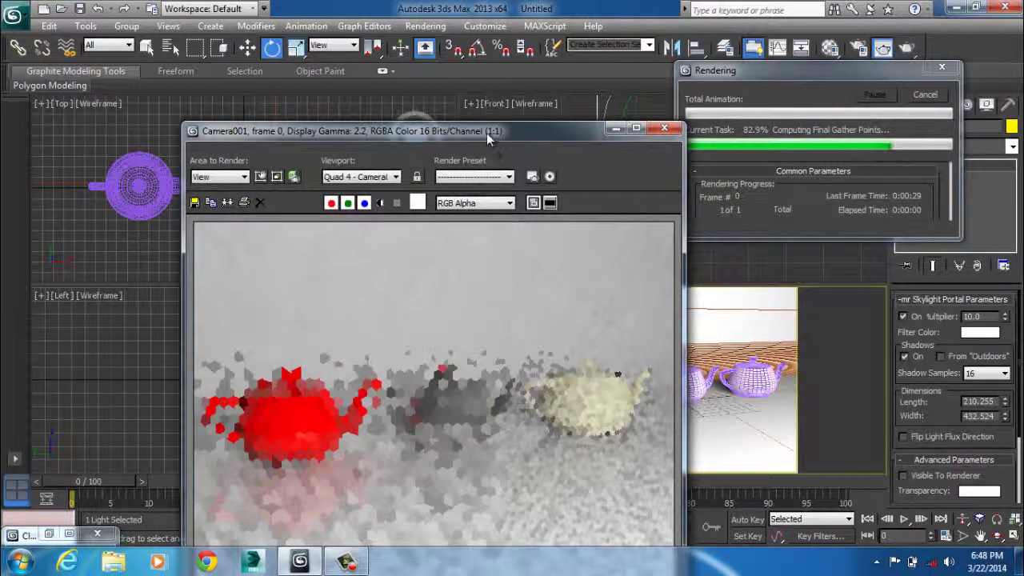
left_click_drag(485, 133, 389, 27)
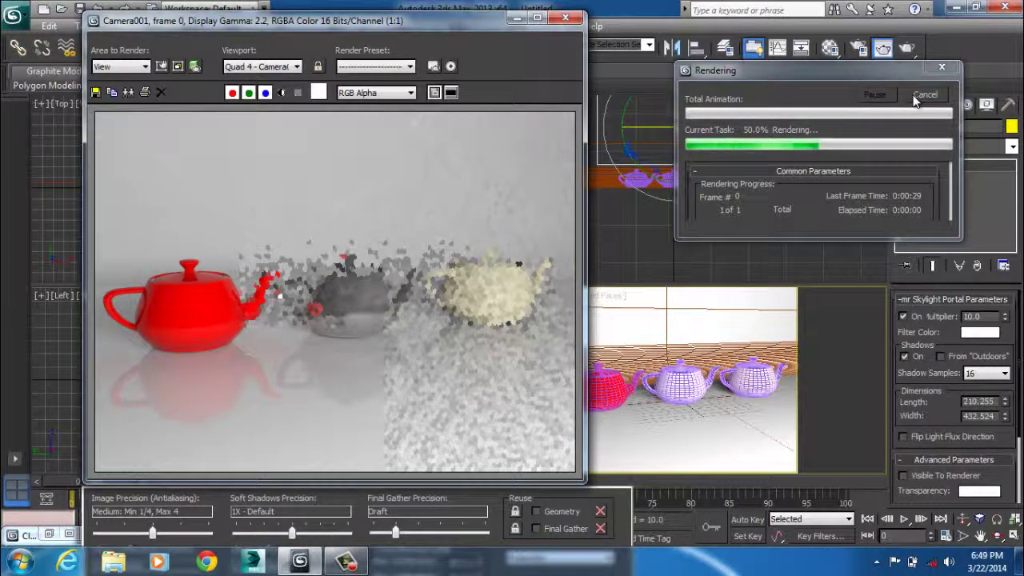
left_click(352, 562)
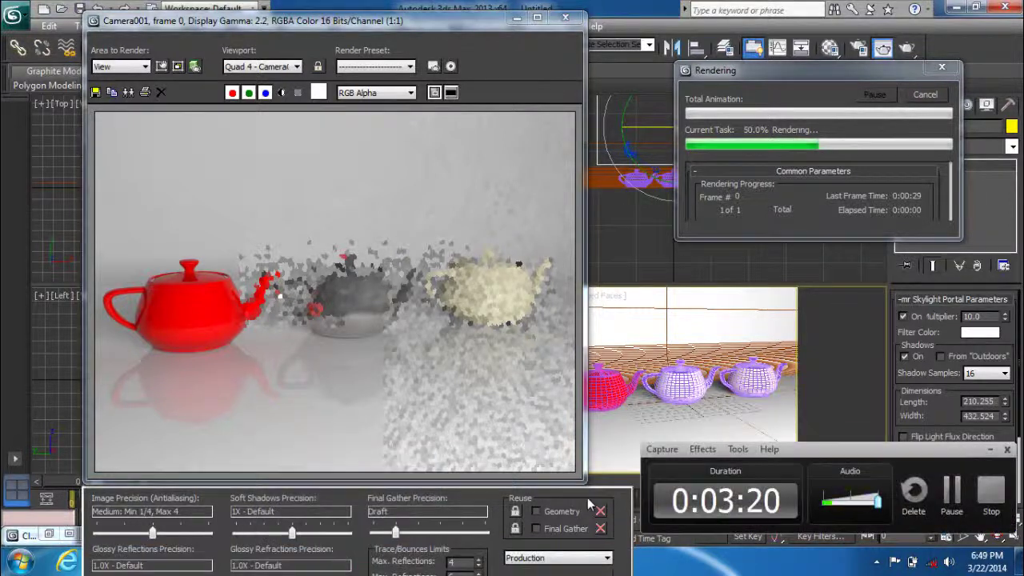
left_click(951, 489)
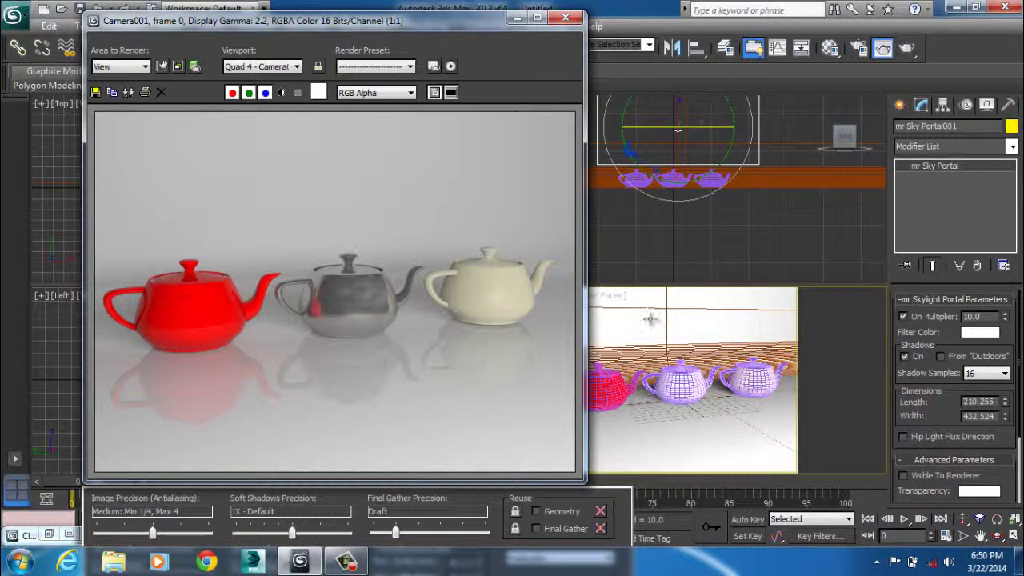
Turn on Visible To Renderer in the sky portal's Advanced Parameters
left_click(904, 475)
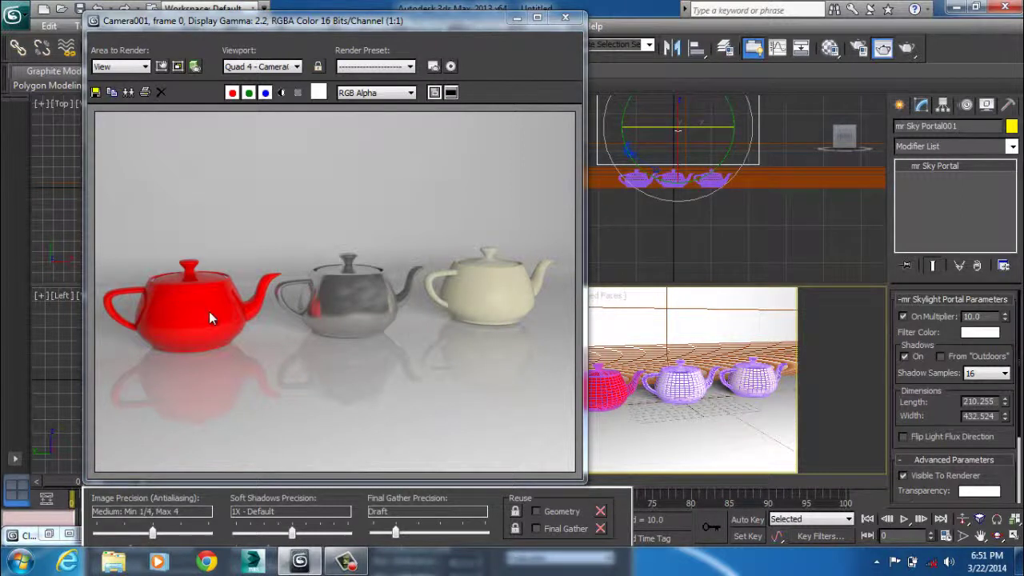
Clone and minimize the current render, then re-render Camera001 with the portal visible
left_click(130, 93)
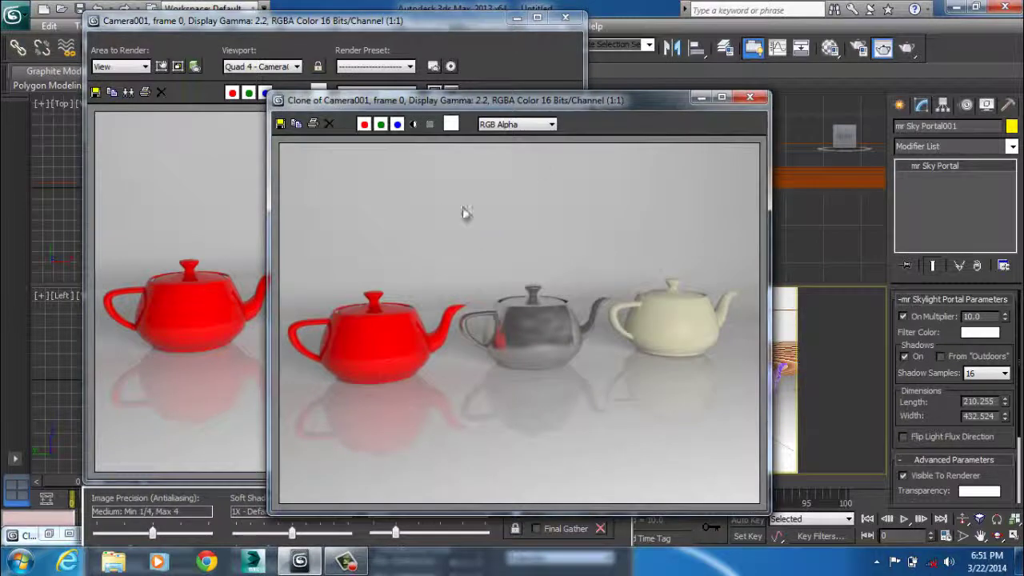
left_click(698, 98)
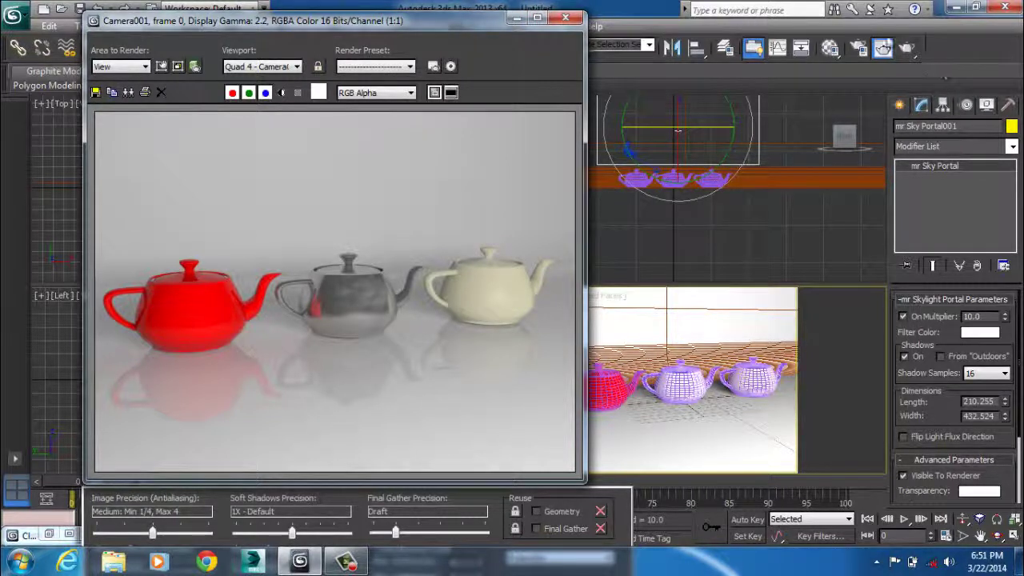
left_click(906, 48)
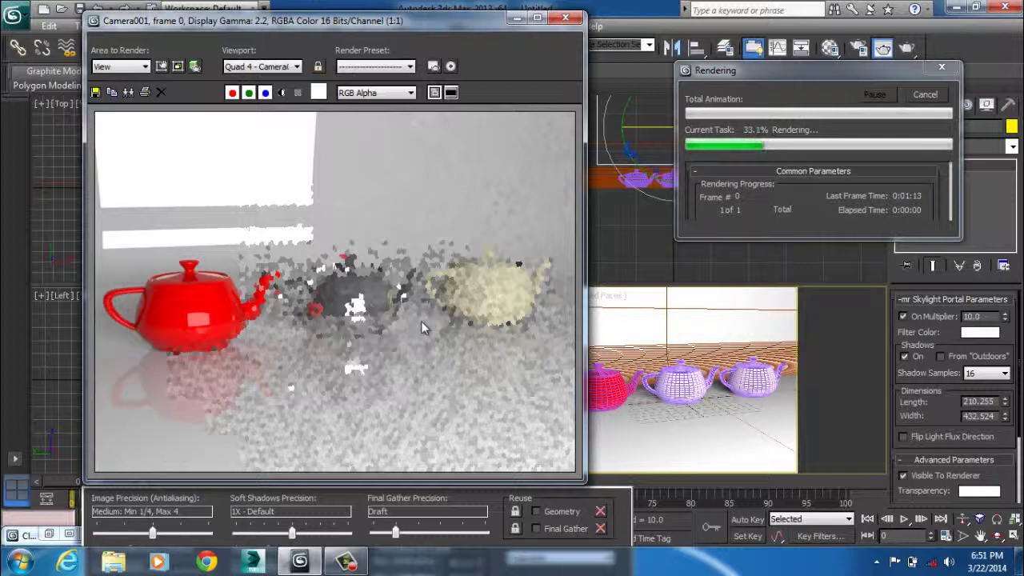
left_click(345, 564)
left_click(958, 493)
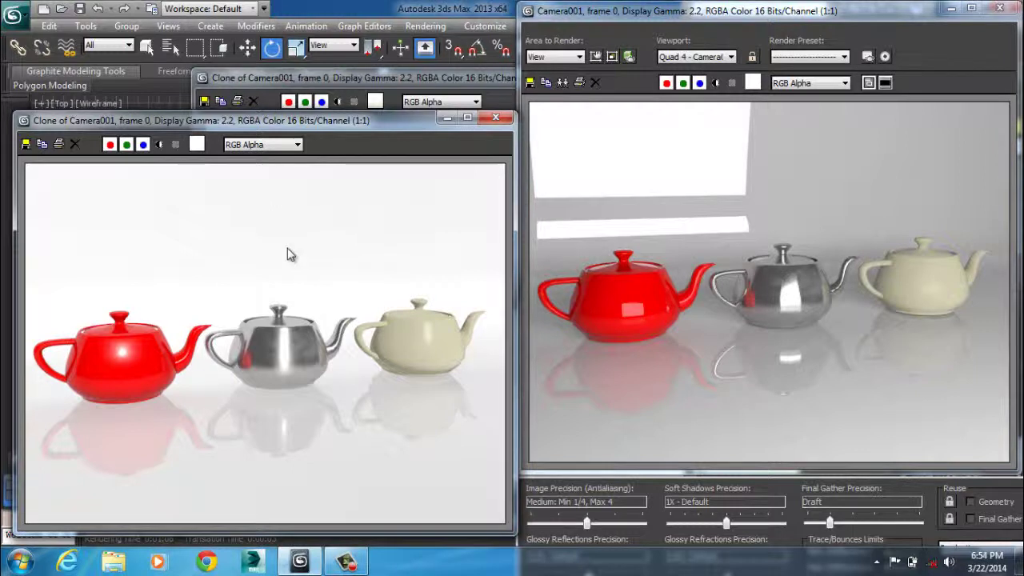
Bring the cloned render forward, then maximize and restore the latest Camera001 render
left_click(391, 79)
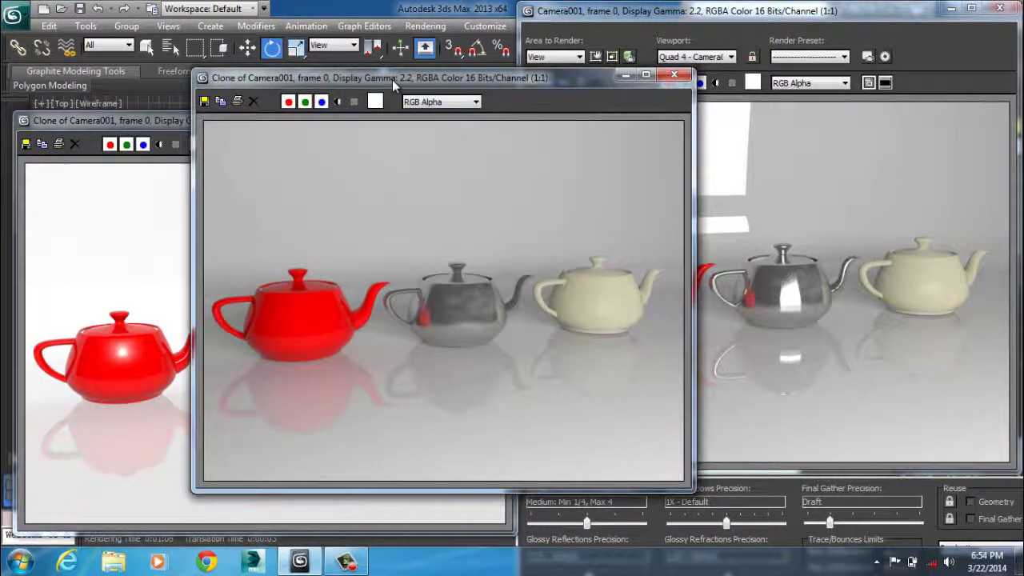
double_click(704, 11)
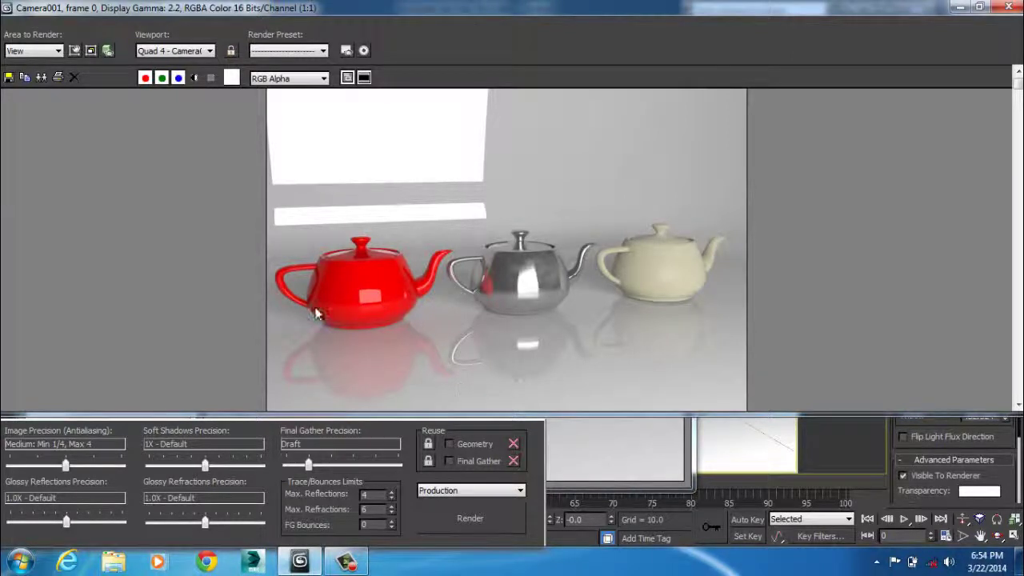
key("super+Down")
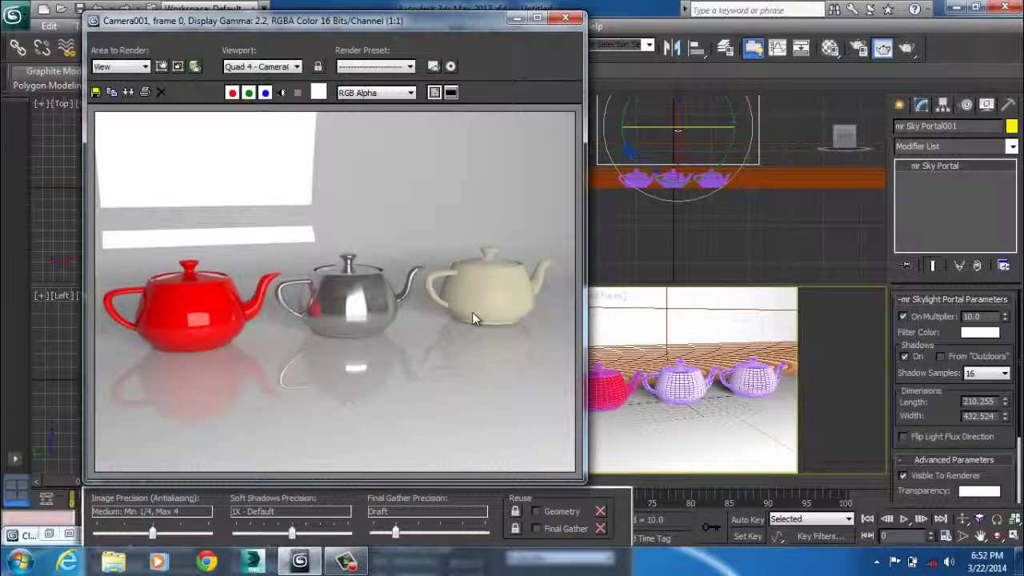